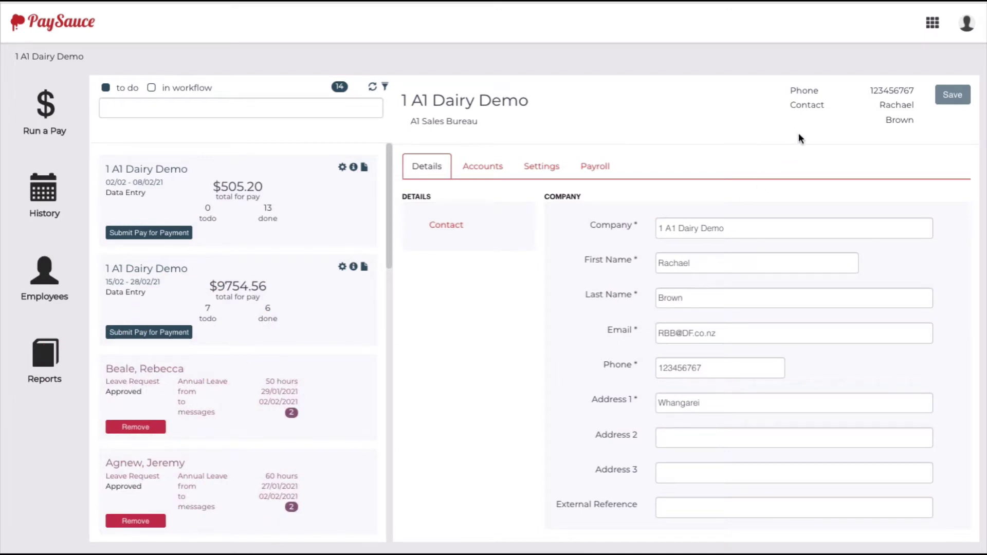
Step: Go to the Get More Apps page from the apps menu
left_click(934, 26)
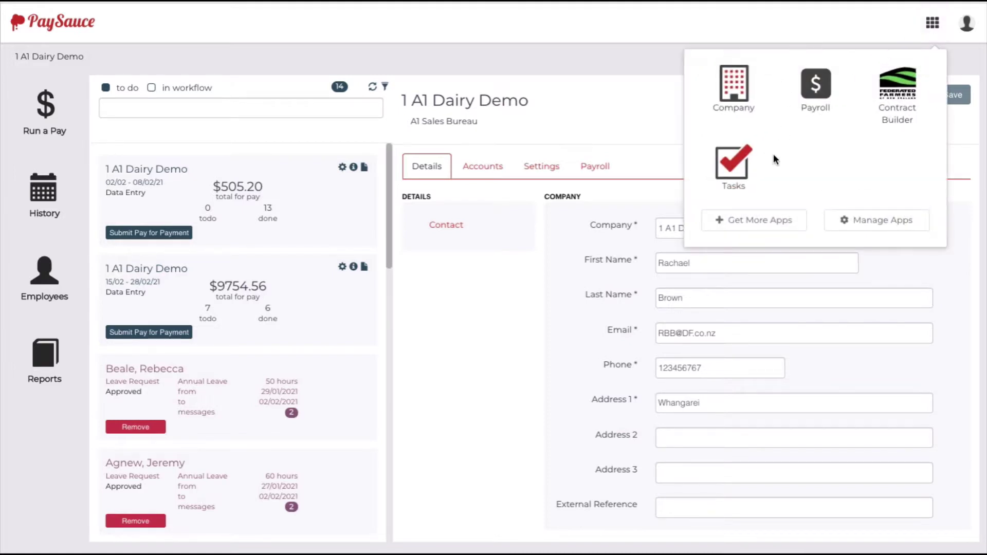
left_click(762, 224)
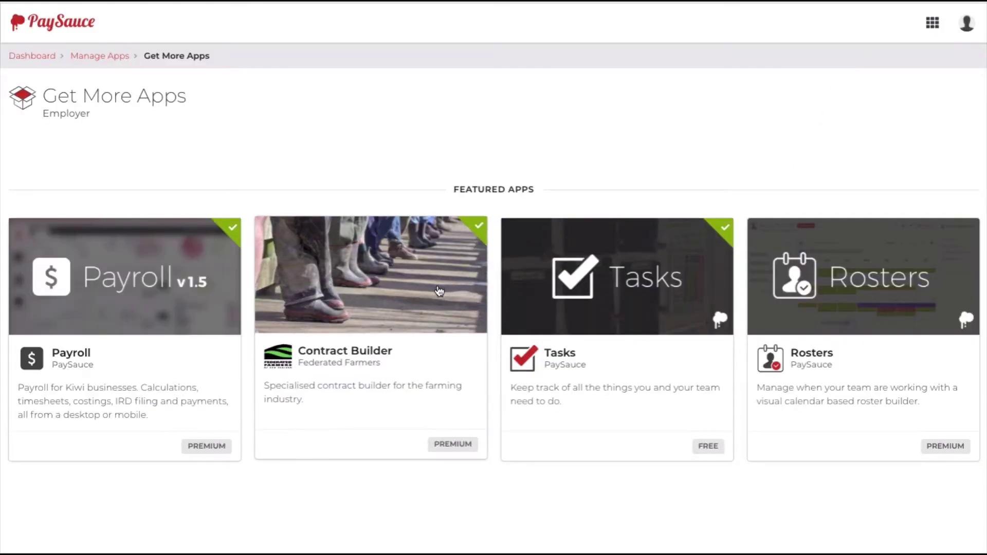
Step: Install the Rosters app and return to the 1 A1 Dairy Demo company dashboard
left_click(822, 389)
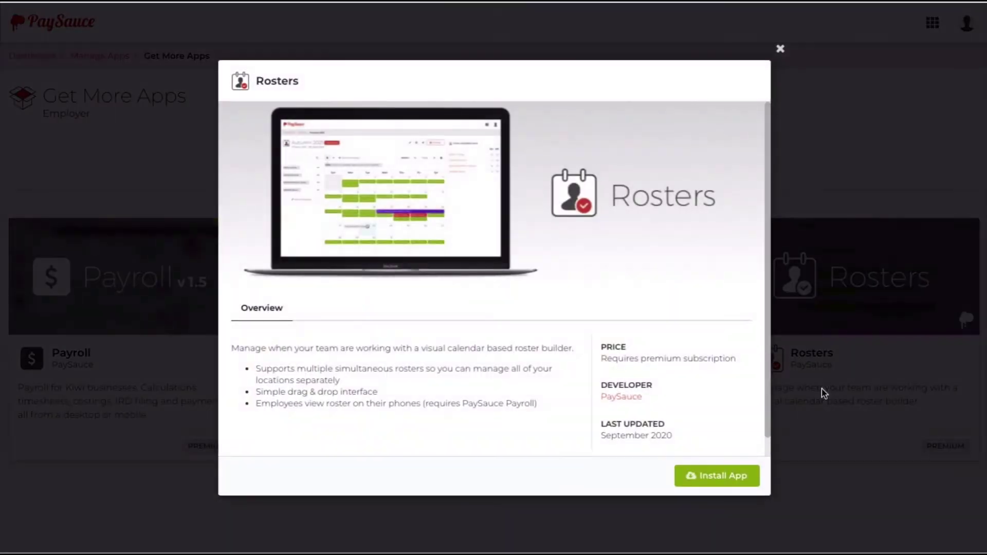
left_click(716, 481)
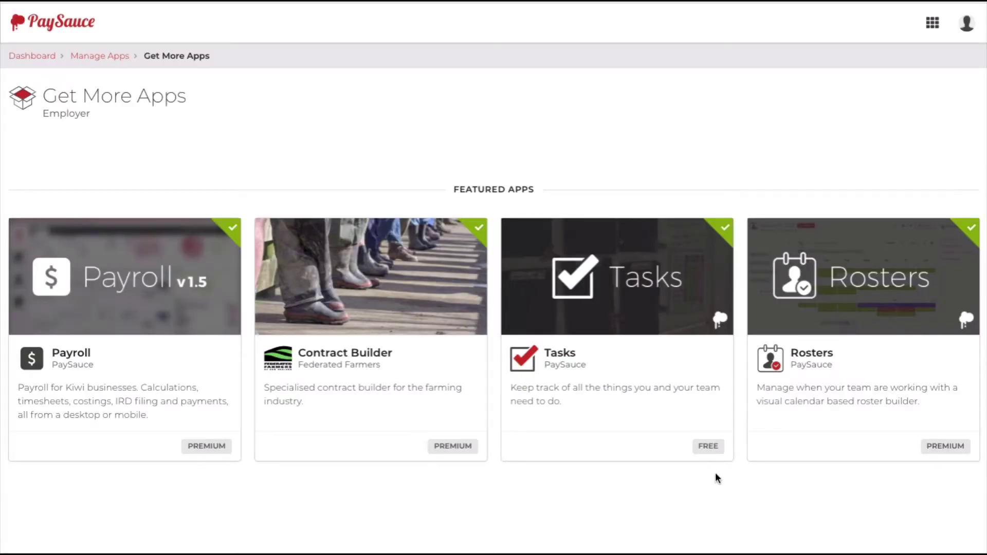
left_click(34, 61)
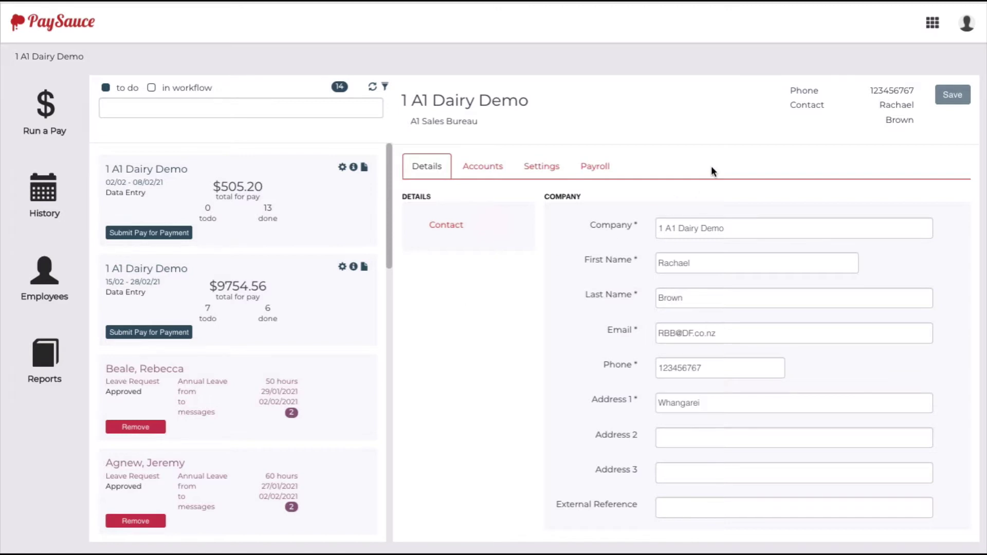
Step: Open the Rosters app from the apps menu
left_click(934, 27)
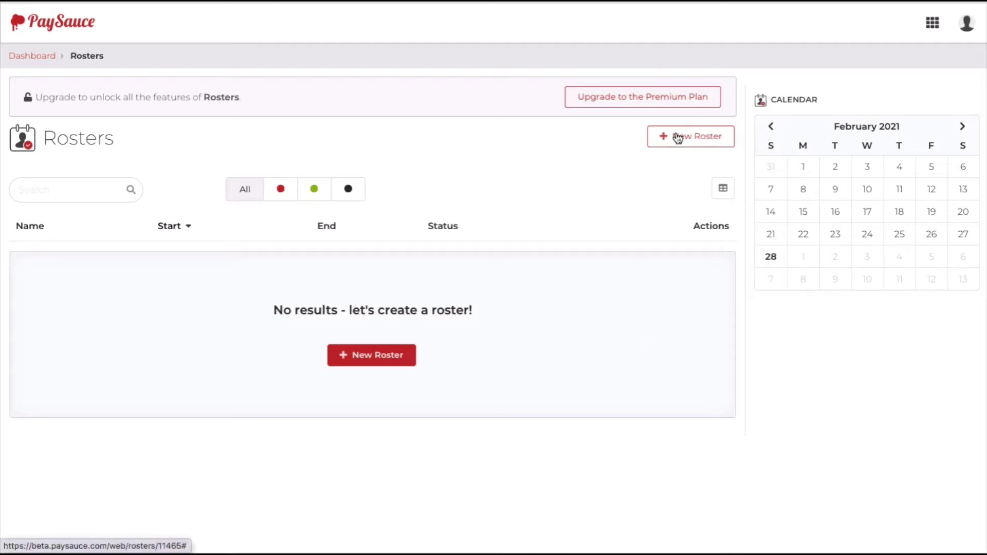
Step: Create the roster 'Autumn roster 2021' for 1 March–31 May 2021 with three selected employees and open it
left_click(373, 354)
left_click(372, 203)
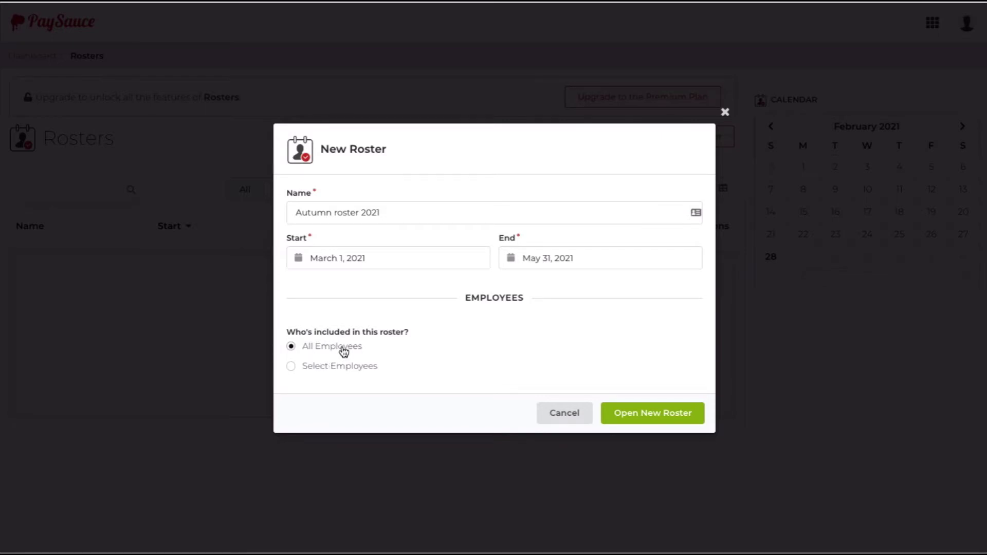
left_click(291, 368)
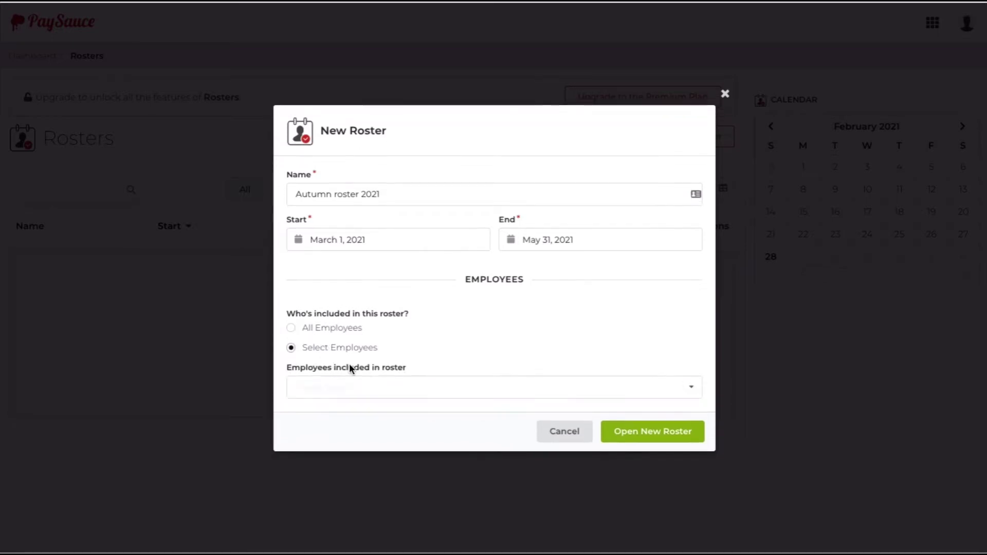
left_click(690, 391)
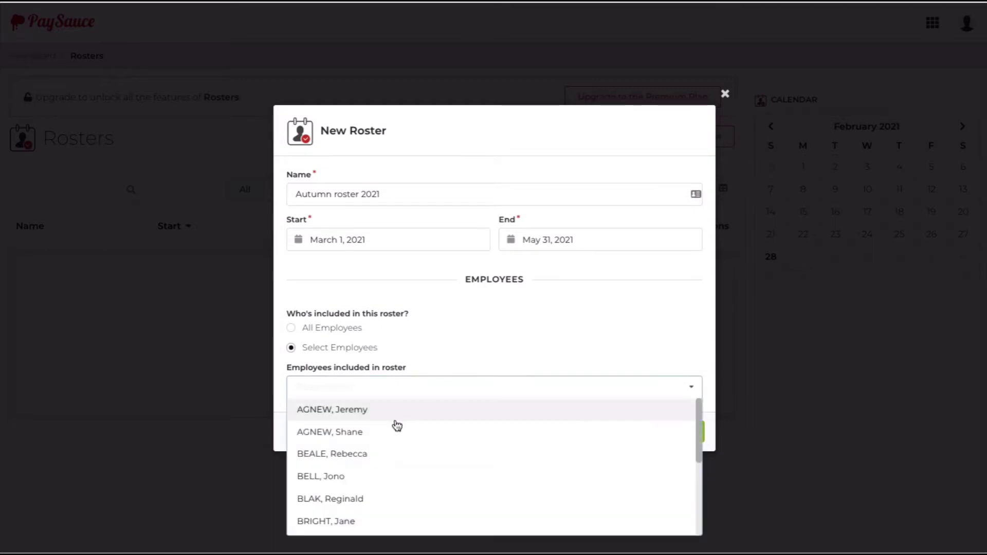
left_click(384, 412)
left_click(369, 440)
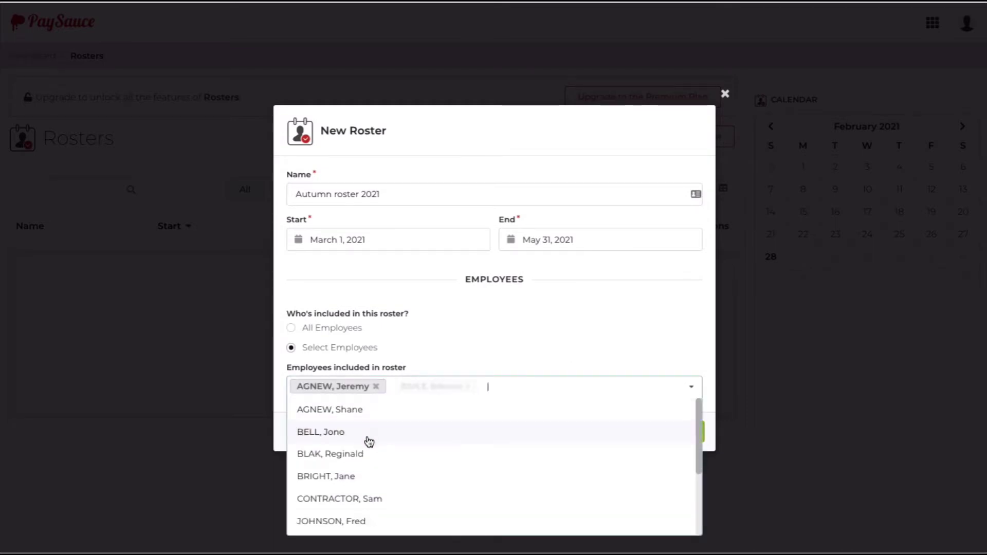
left_click(353, 439)
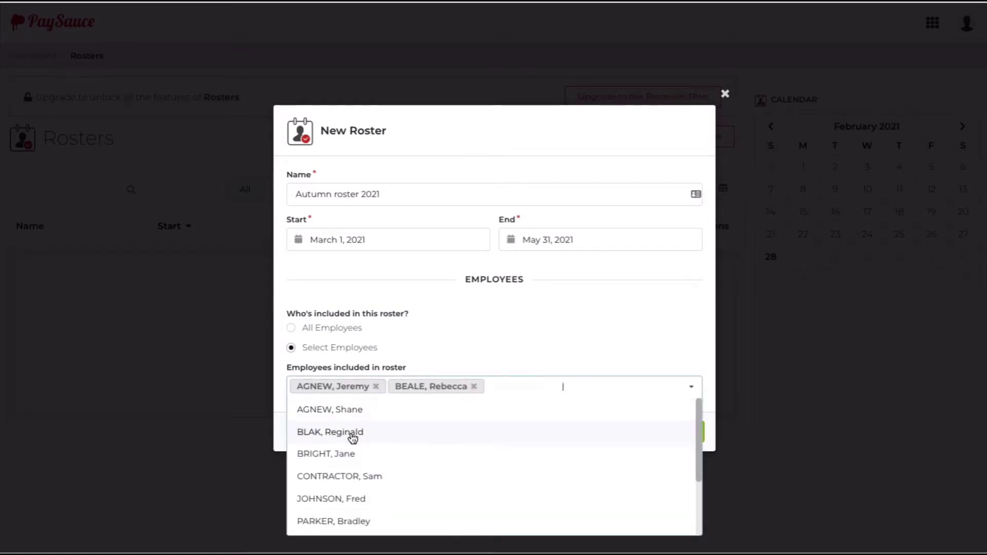
left_click(676, 340)
left_click(670, 432)
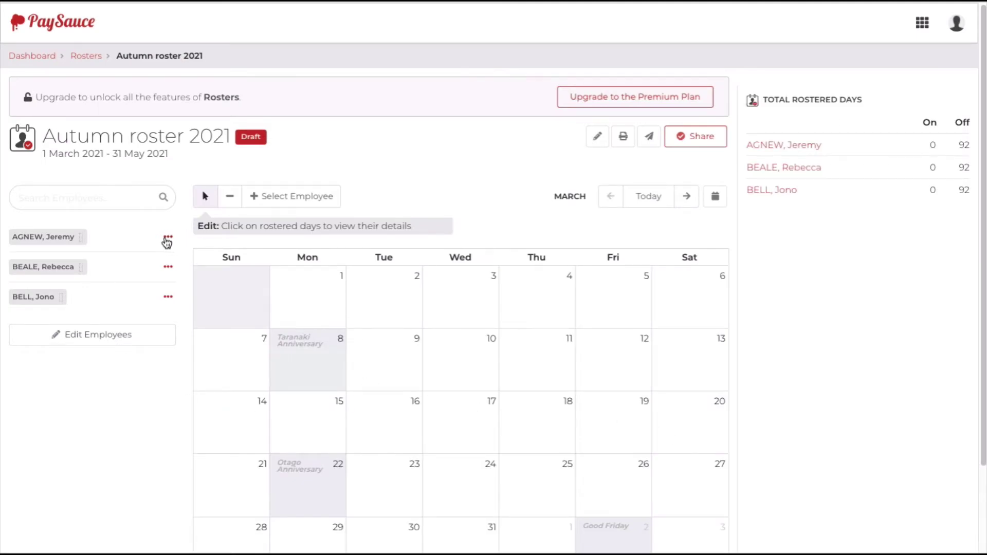
Step: Fill the first employee's roster from a custom 12-day work pattern with every day working
left_click(168, 239)
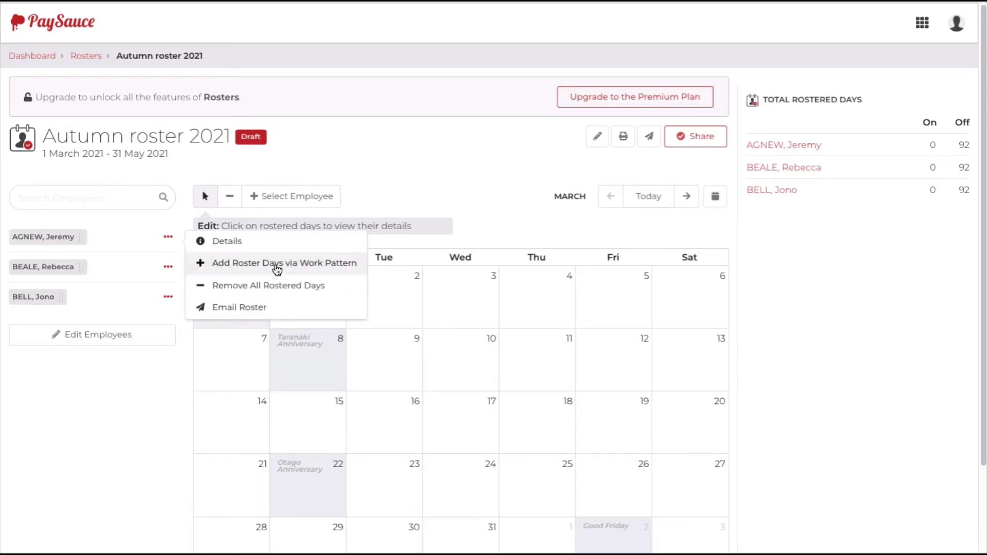
left_click(277, 265)
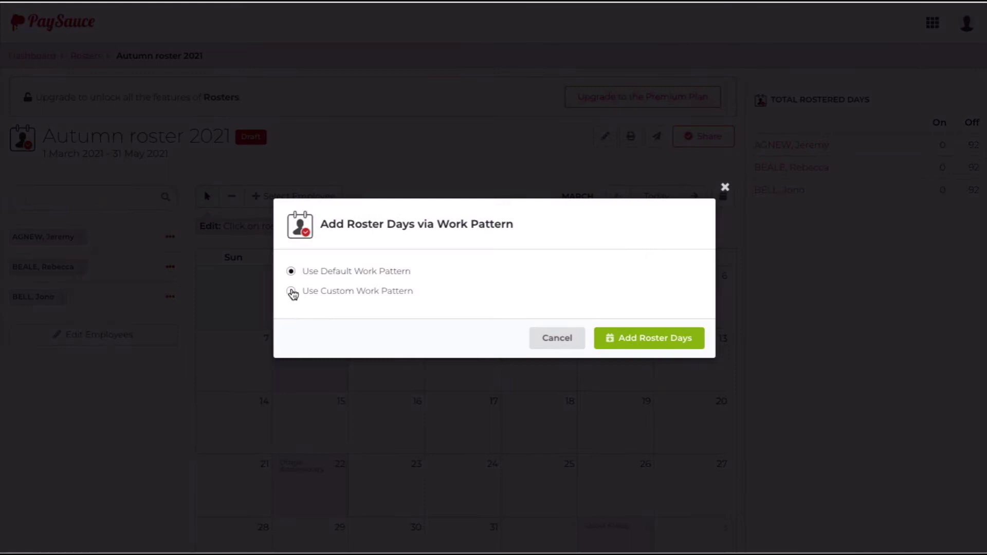
left_click(291, 292)
left_click(436, 319)
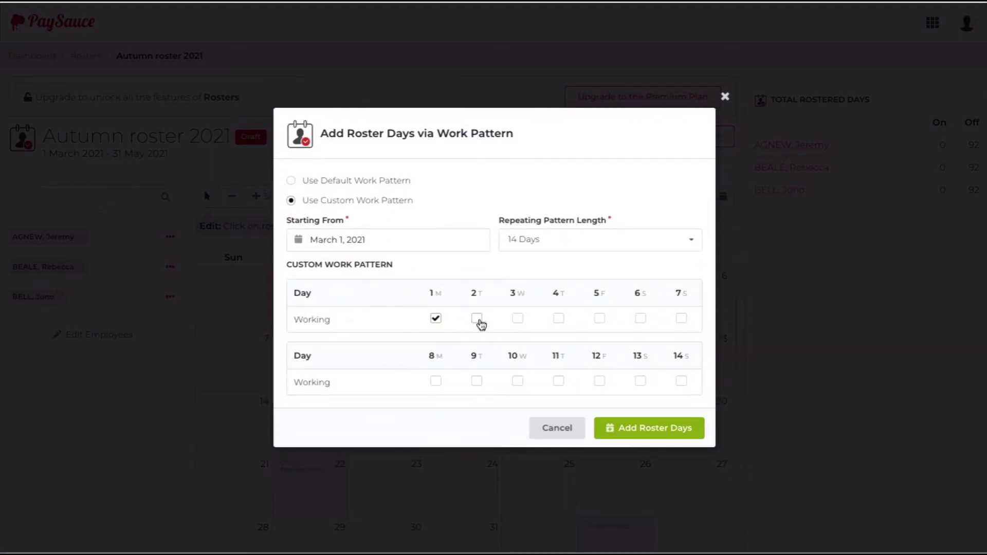
left_click(478, 319)
left_click(517, 320)
left_click(558, 319)
left_click(599, 319)
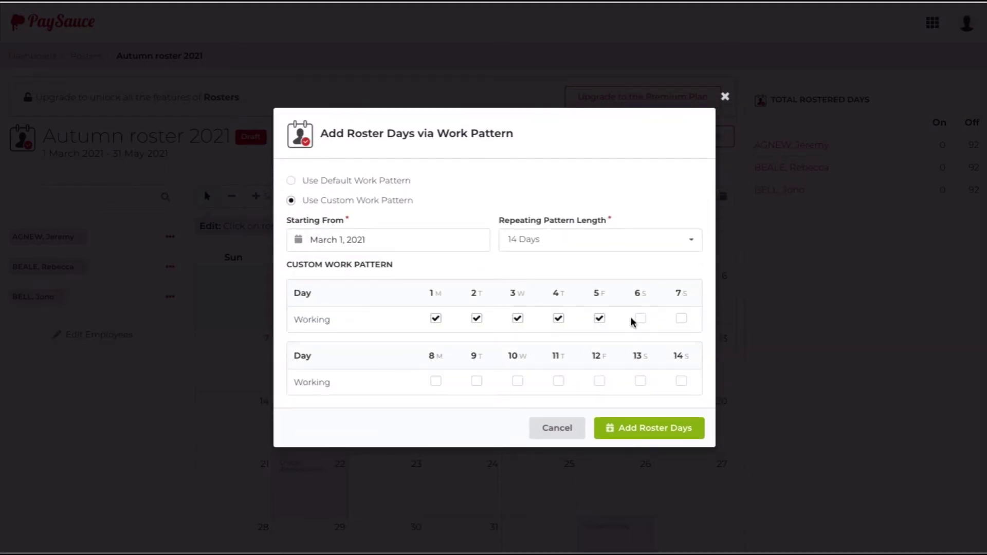
left_click(641, 319)
left_click(681, 319)
left_click(436, 381)
left_click(476, 381)
left_click(518, 381)
left_click(558, 381)
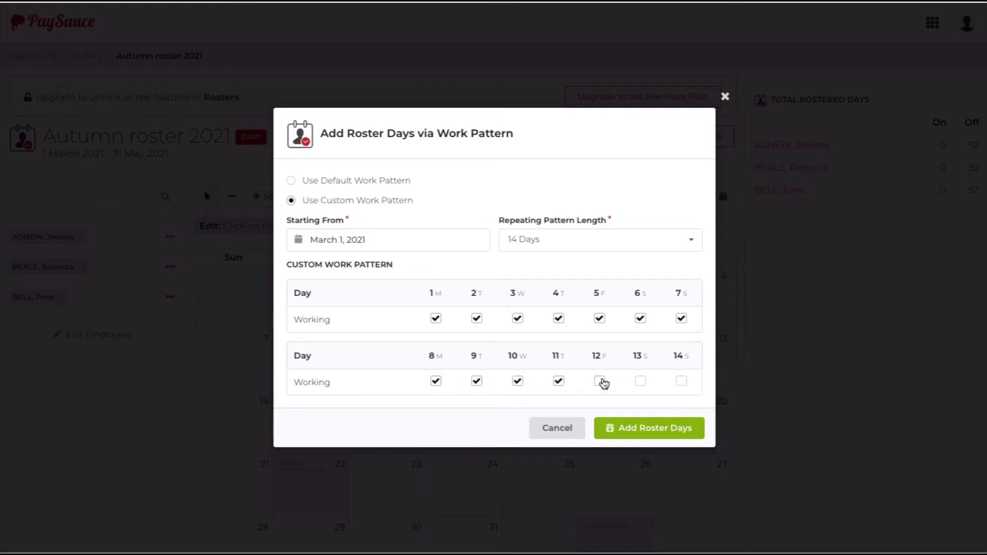
left_click(603, 383)
left_click(653, 435)
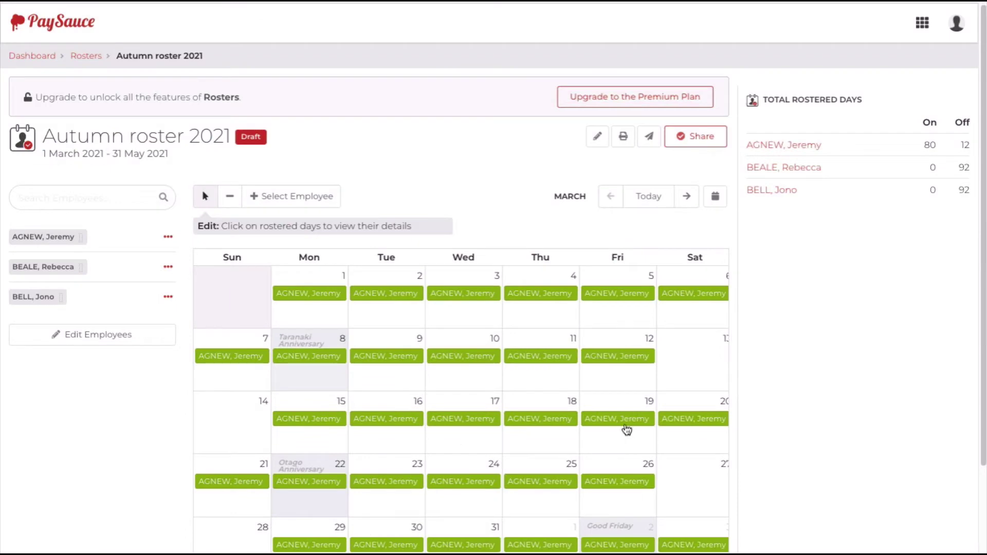
Step: Add the second employee's roster days from their default work pattern, giving 78 days on
left_click(167, 268)
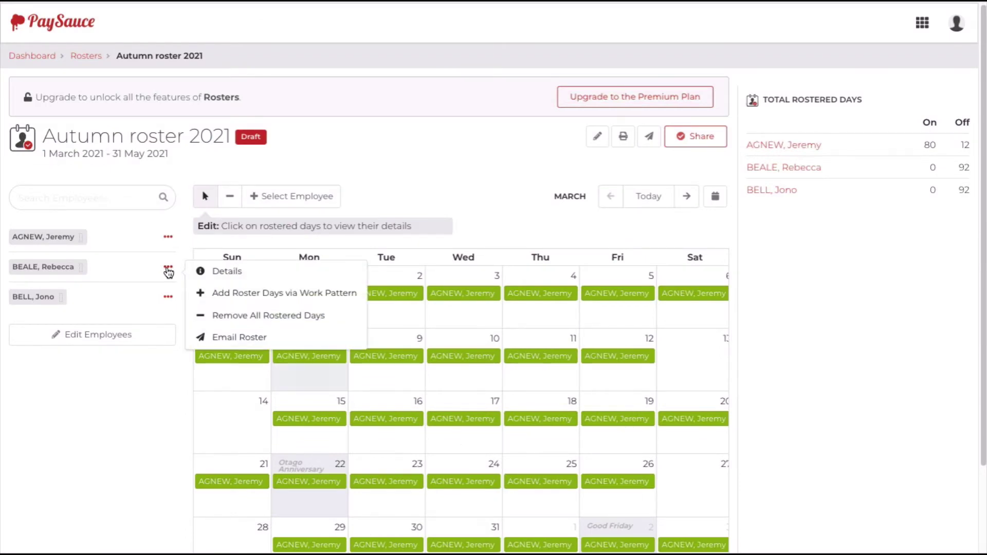
left_click(238, 291)
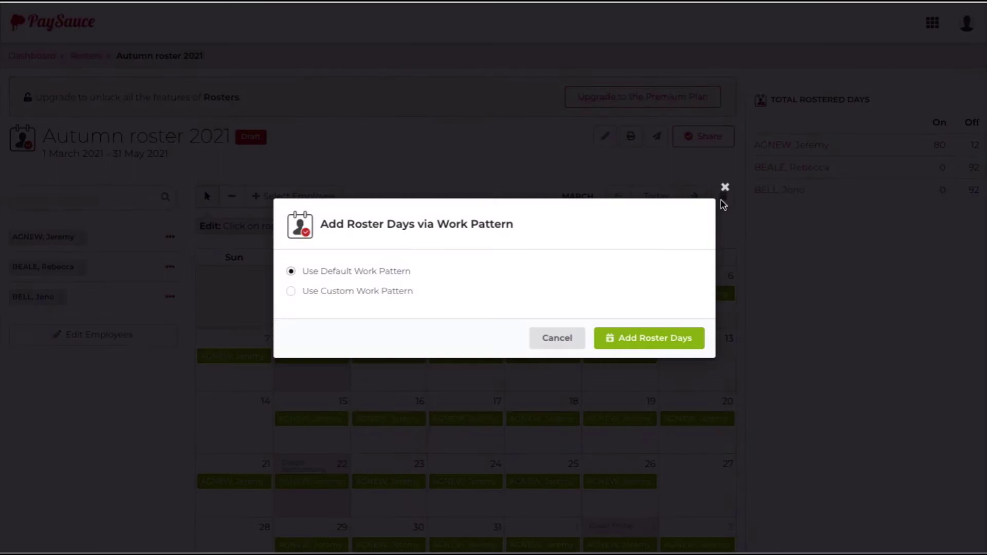
left_click(633, 338)
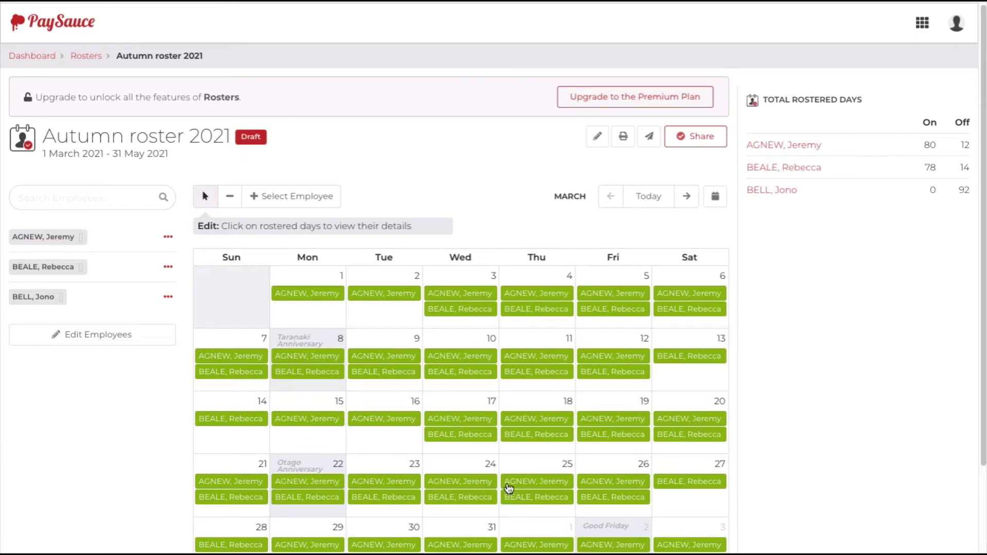
Step: Show Approved Leave on the calendar and delete the second employee's 17 March 2021 day, leaving 77 on
scroll(544, 448, "down", 2)
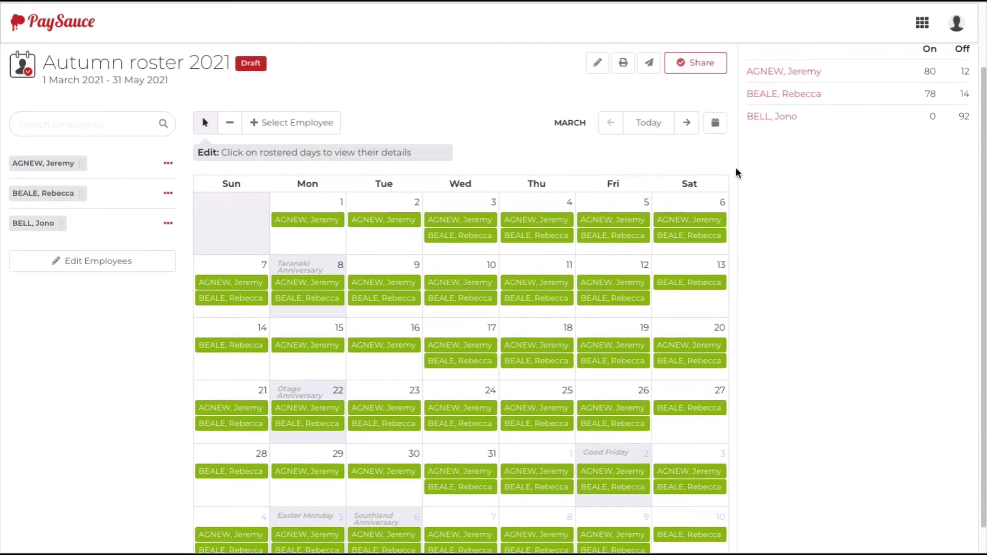
left_click(716, 126)
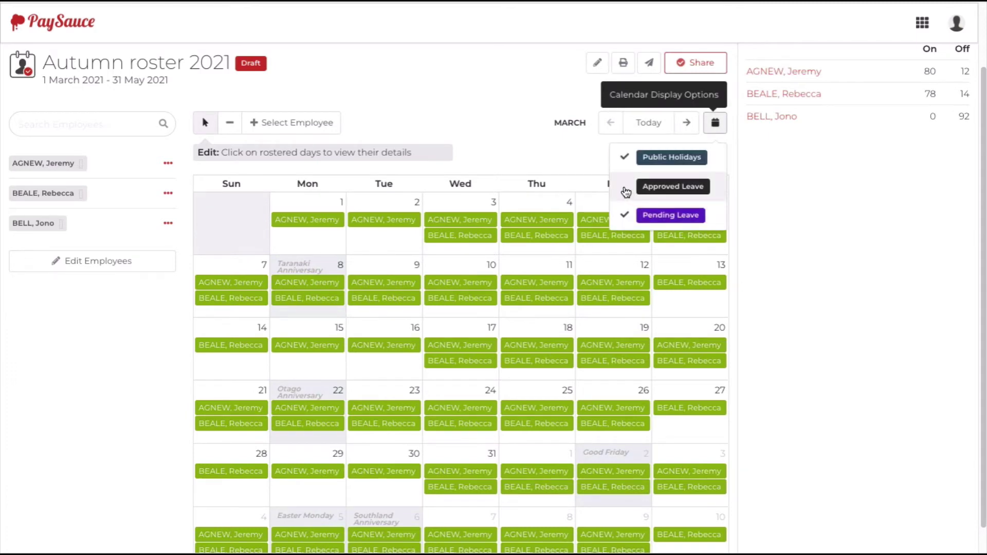
left_click(625, 193)
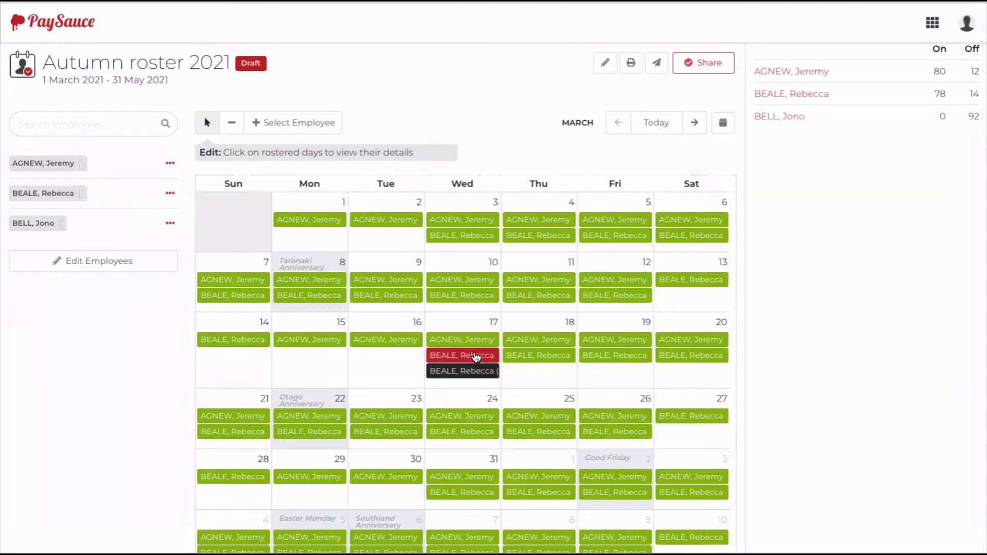
left_click(476, 356)
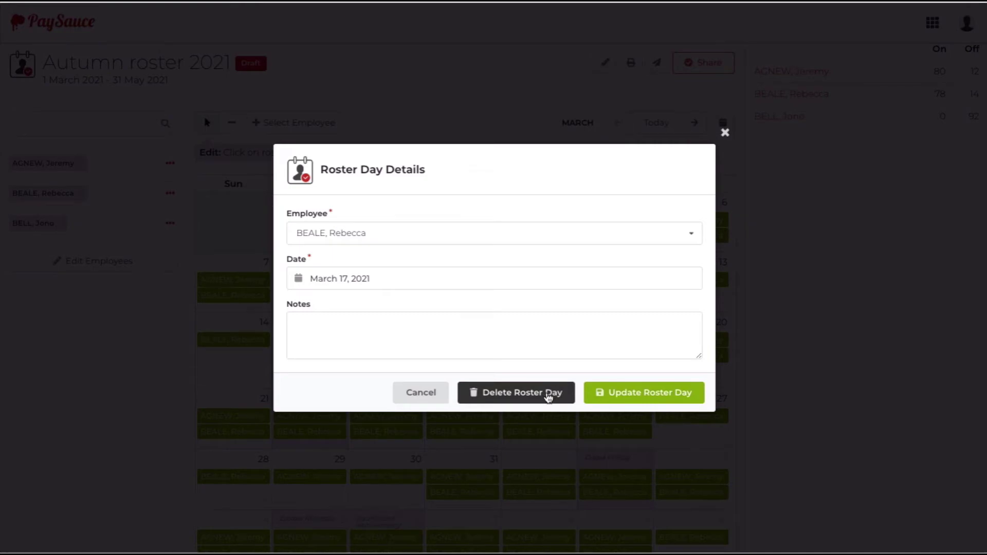
left_click(549, 394)
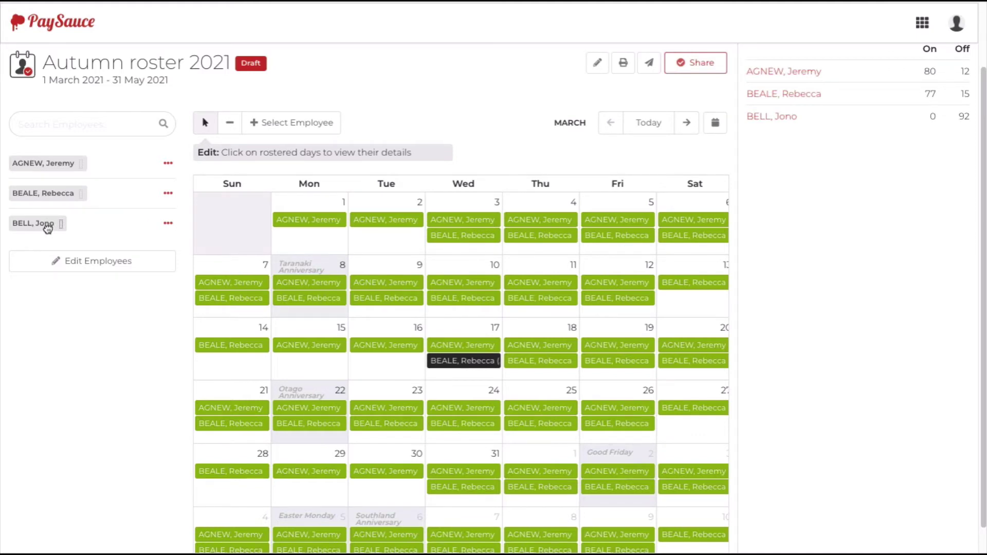
Step: Roster the third employee on Wed 17 March and Mon 1–Tue 2 March, totalling 3 days on
left_click_drag(48, 228, 467, 382)
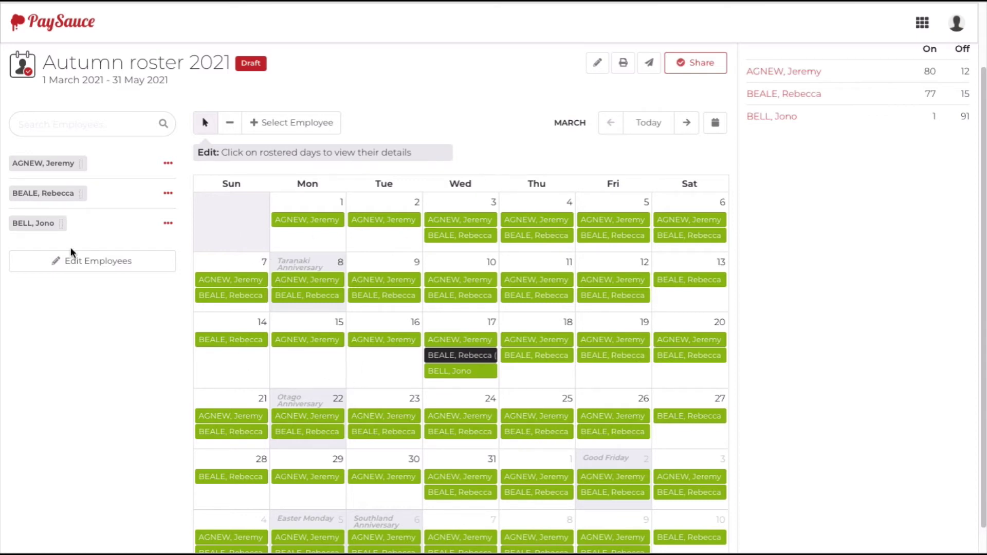
left_click_drag(46, 223, 315, 241)
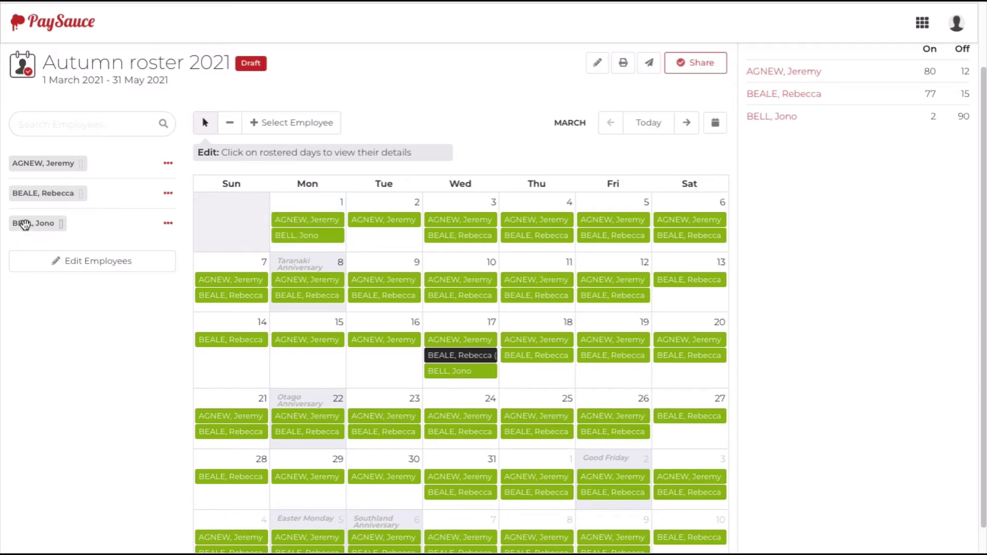
left_click_drag(345, 236, 387, 242)
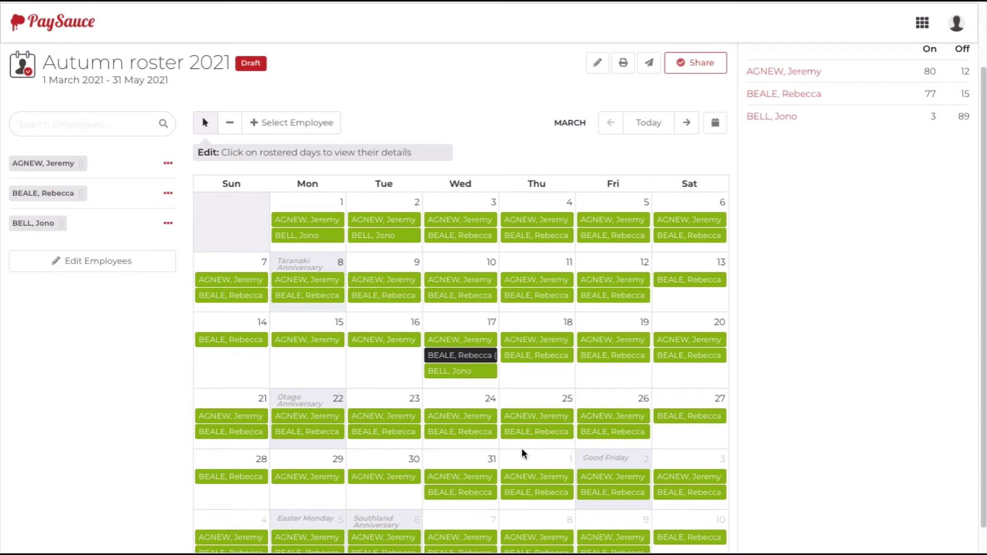
Step: Share Autumn roster 2021 with staff, changing its status from Draft to Shared
scroll(522, 451, "up", 1)
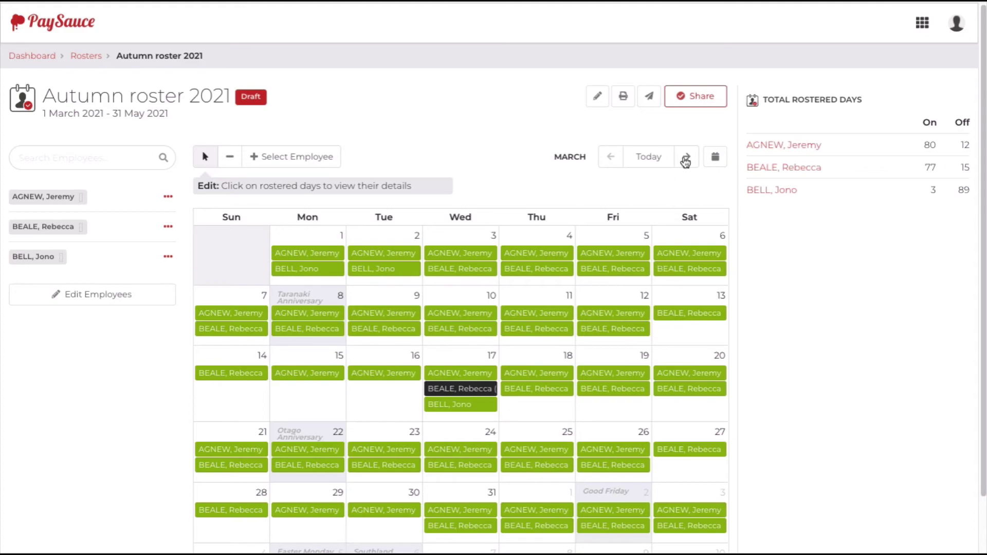
left_click(698, 98)
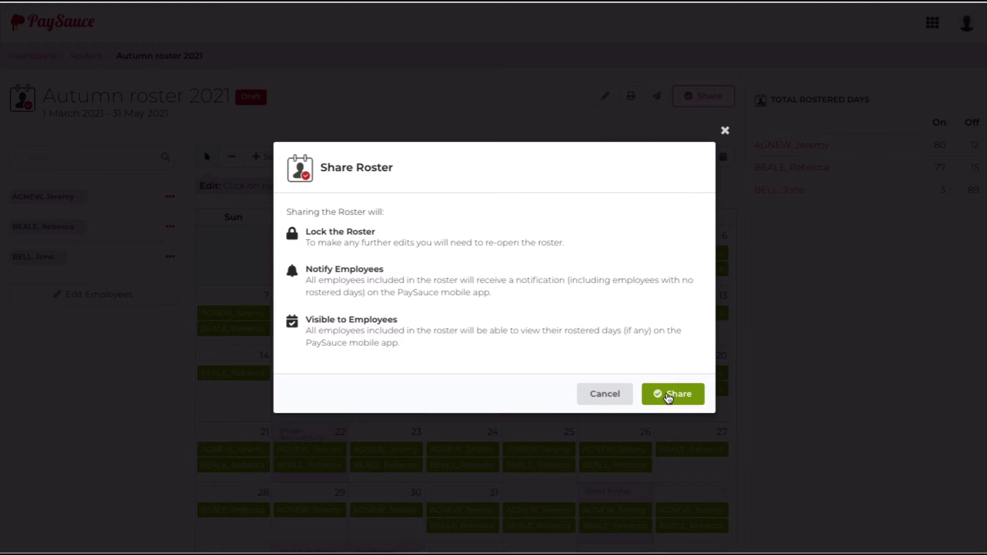
left_click(667, 394)
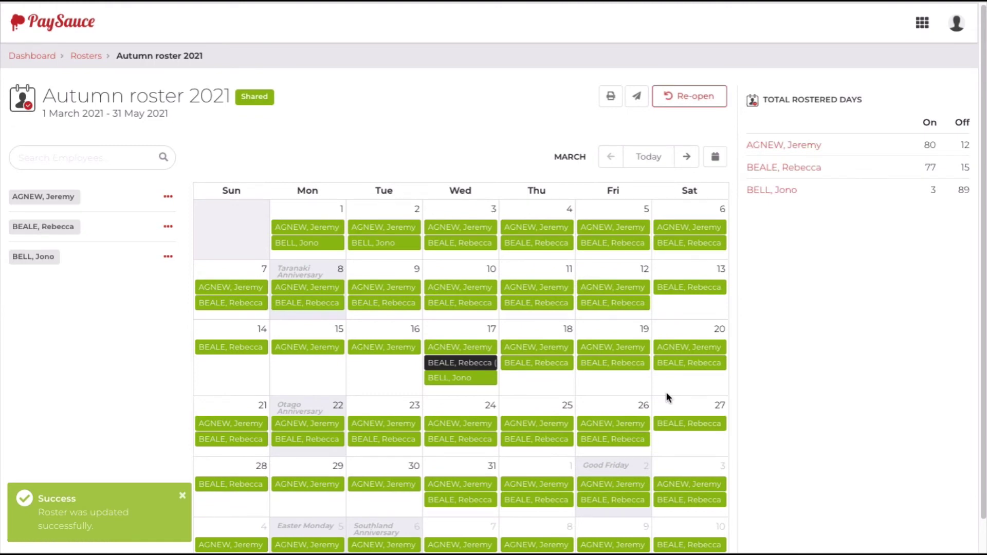
Step: Download the roster's printable PDF with All Employees included
left_click(611, 100)
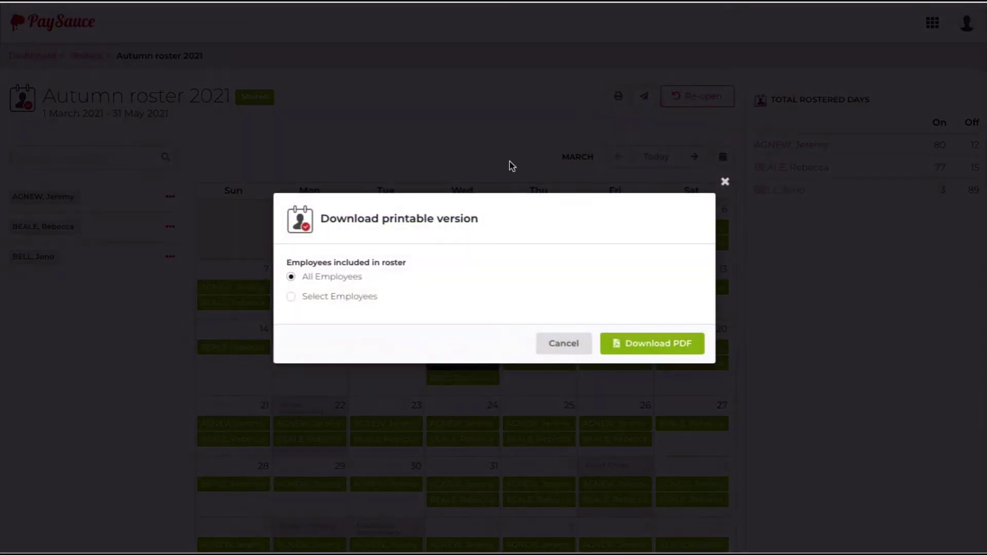
left_click(340, 297)
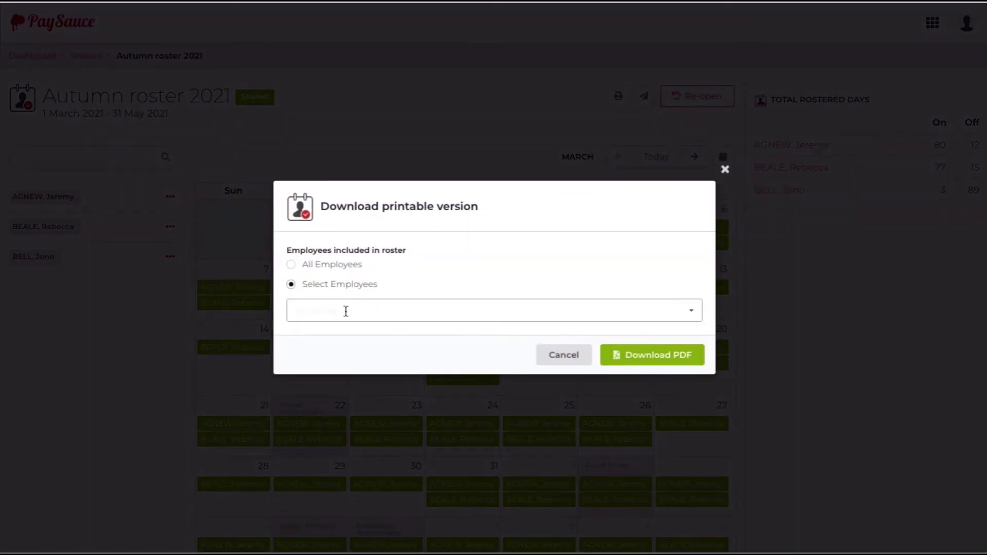
left_click(345, 312)
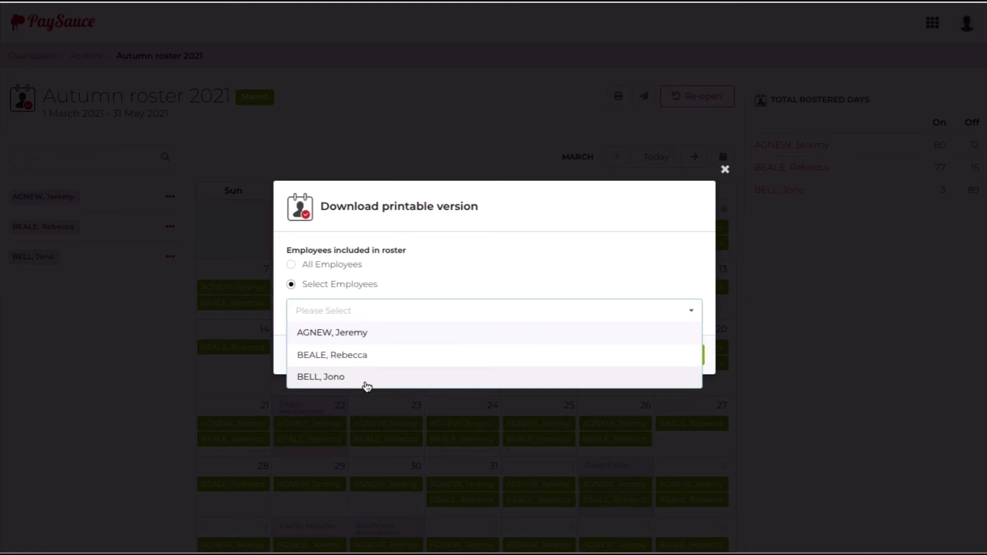
left_click(316, 263)
left_click(316, 264)
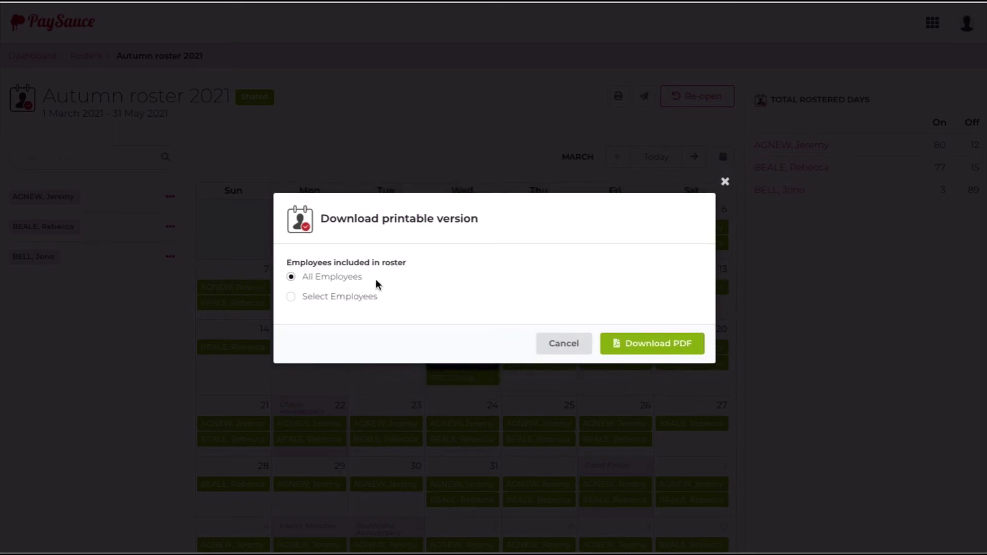
left_click(635, 345)
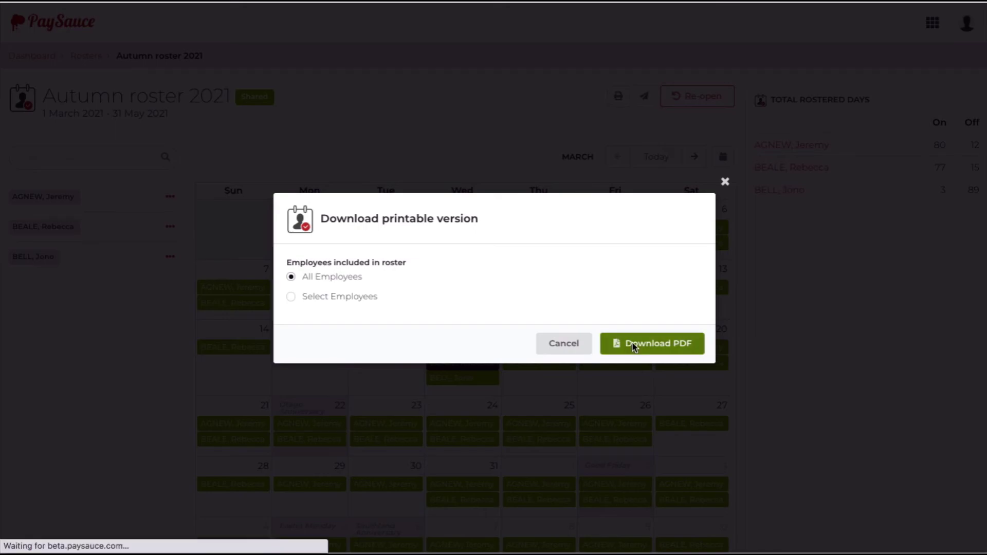